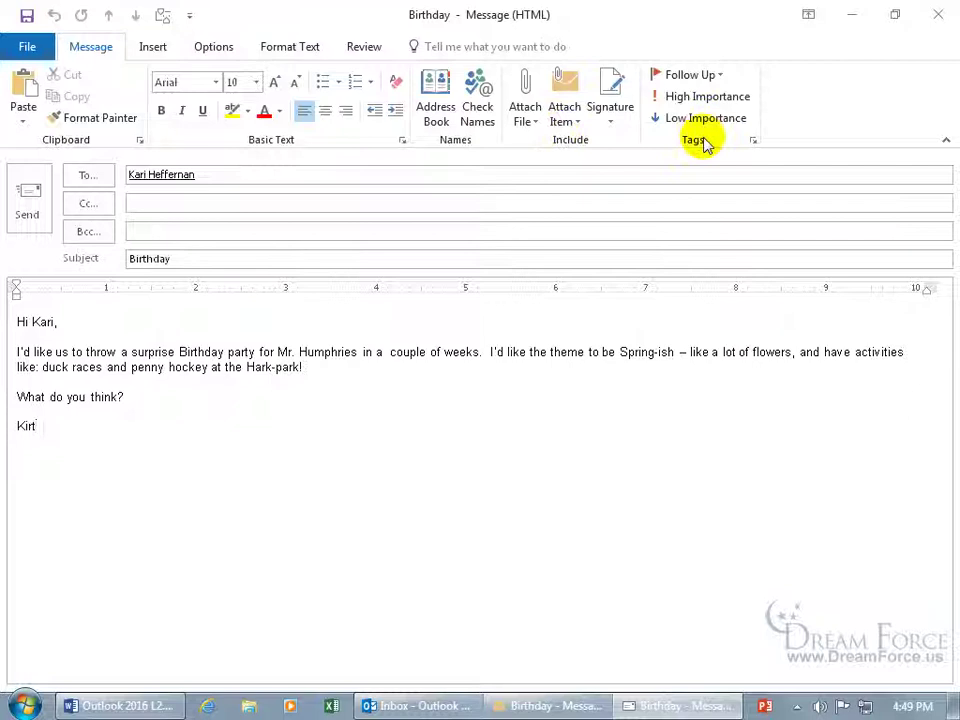
Toggle the Birthday email's importance from High to Low and back to High.
{"action": "left_click", "coordinate": [735, 97]}
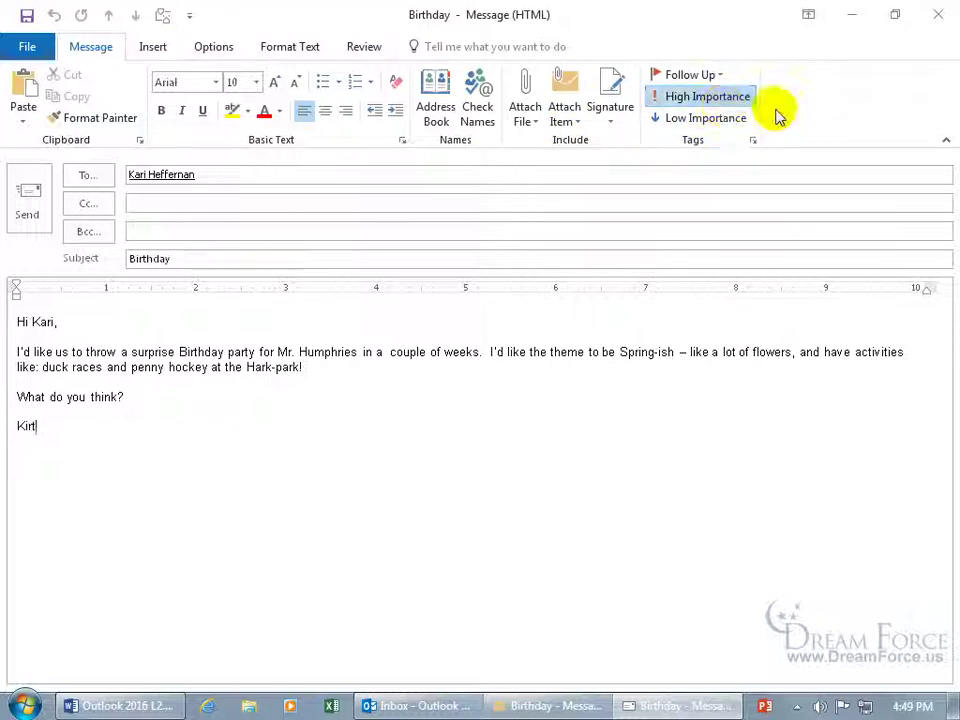
{"action": "left_click", "coordinate": [748, 118]}
{"action": "left_click", "coordinate": [739, 100]}
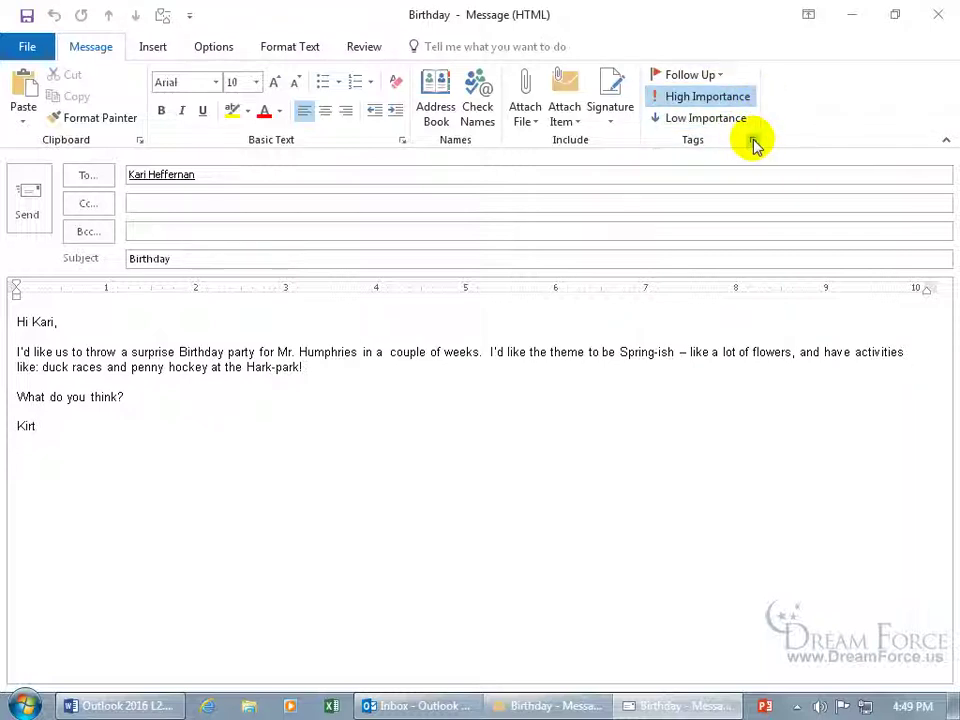
In the message Properties, set Importance to Low and Sensitivity to Private, then close.
{"action": "left_click", "coordinate": [753, 141]}
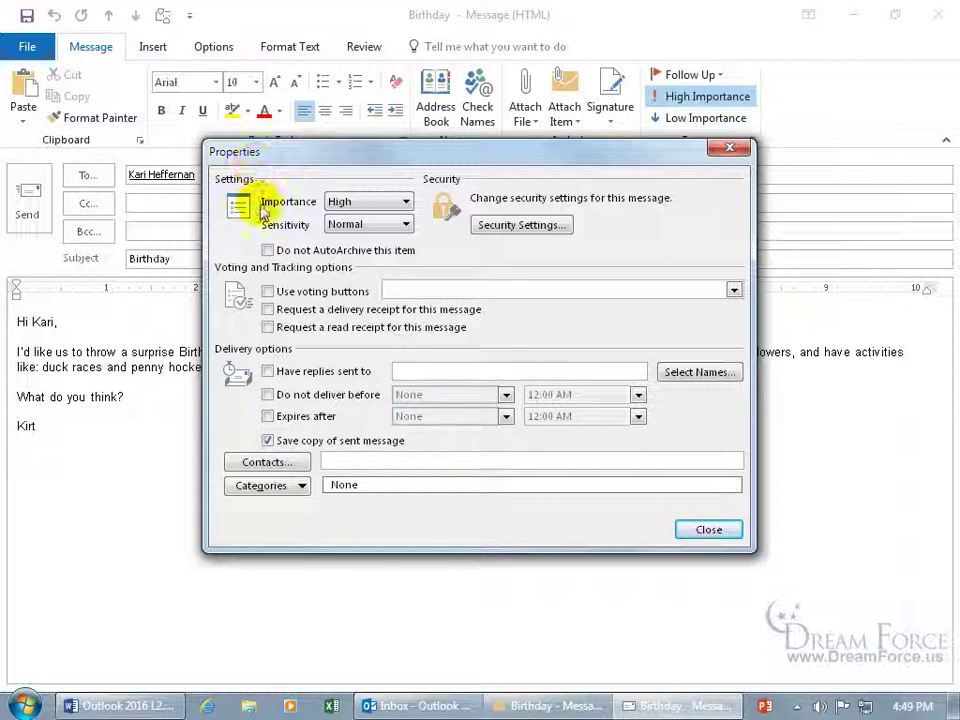
{"action": "left_click", "coordinate": [380, 205]}
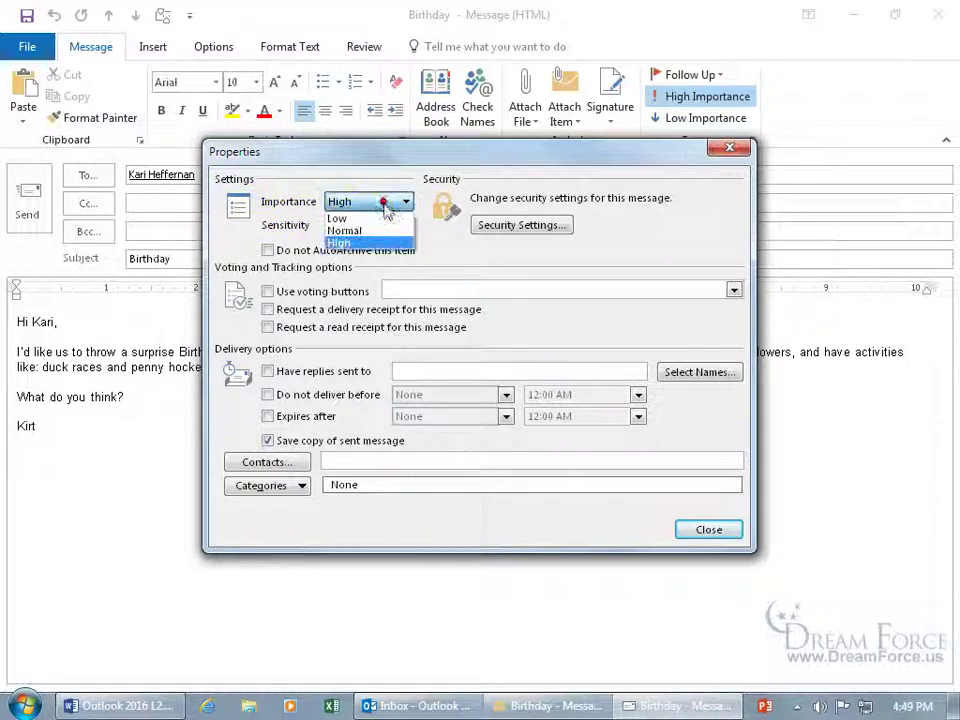
{"action": "left_click", "coordinate": [372, 216]}
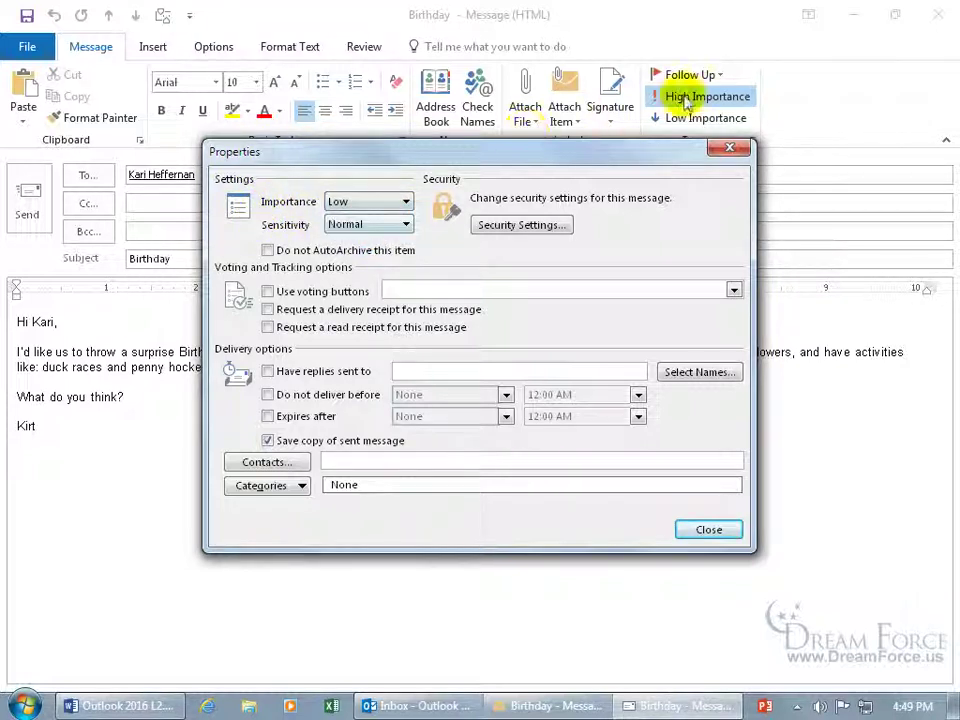
{"action": "left_click", "coordinate": [372, 226]}
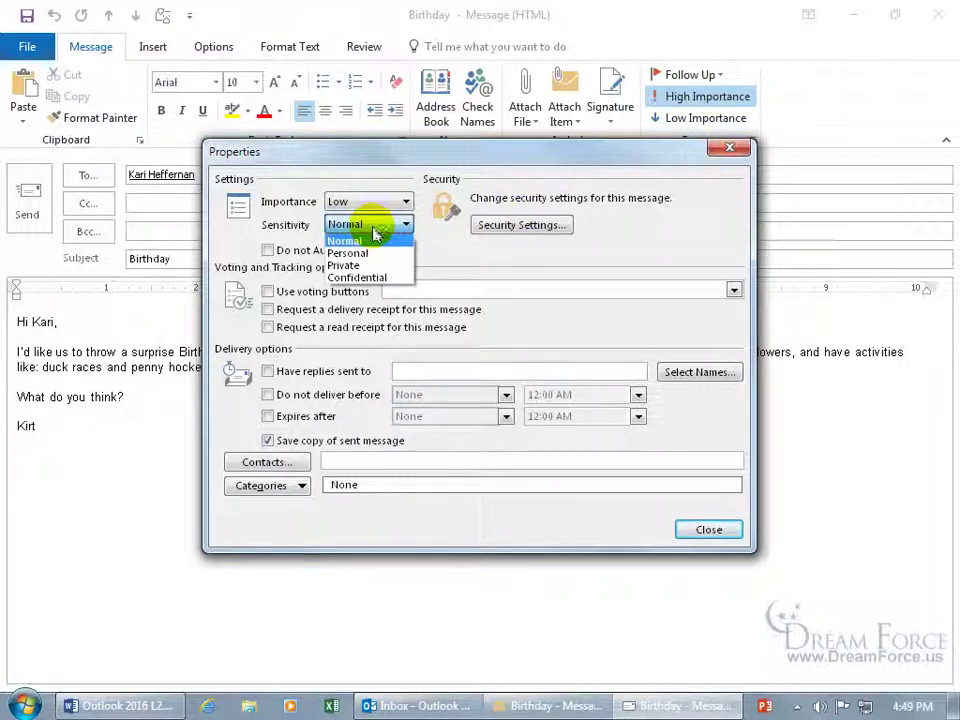
{"action": "left_click", "coordinate": [365, 265]}
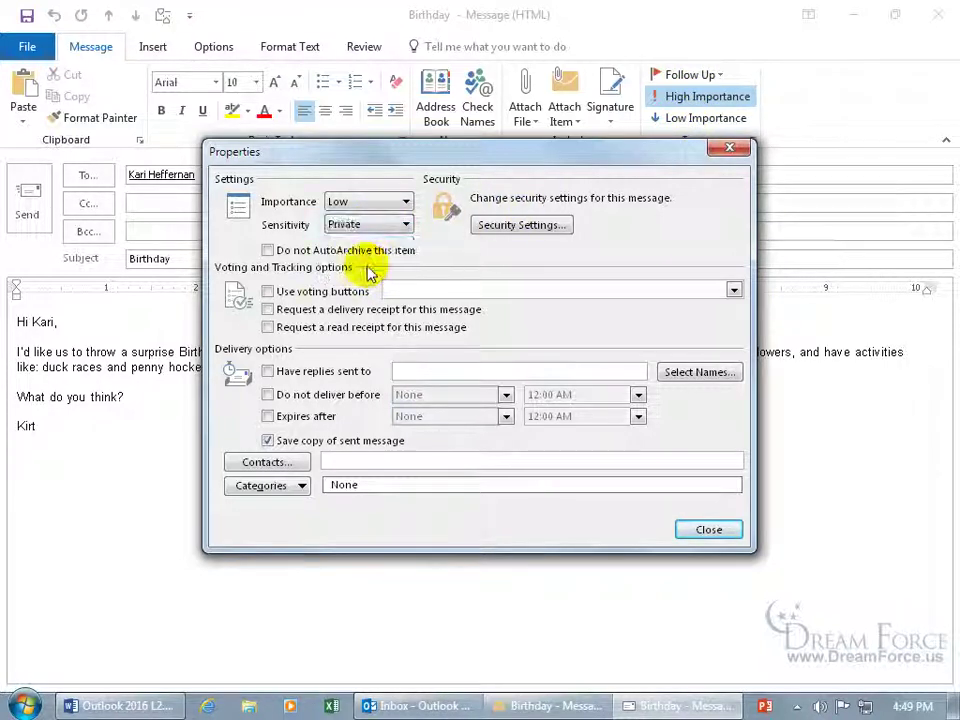
{"action": "left_click", "coordinate": [708, 530]}
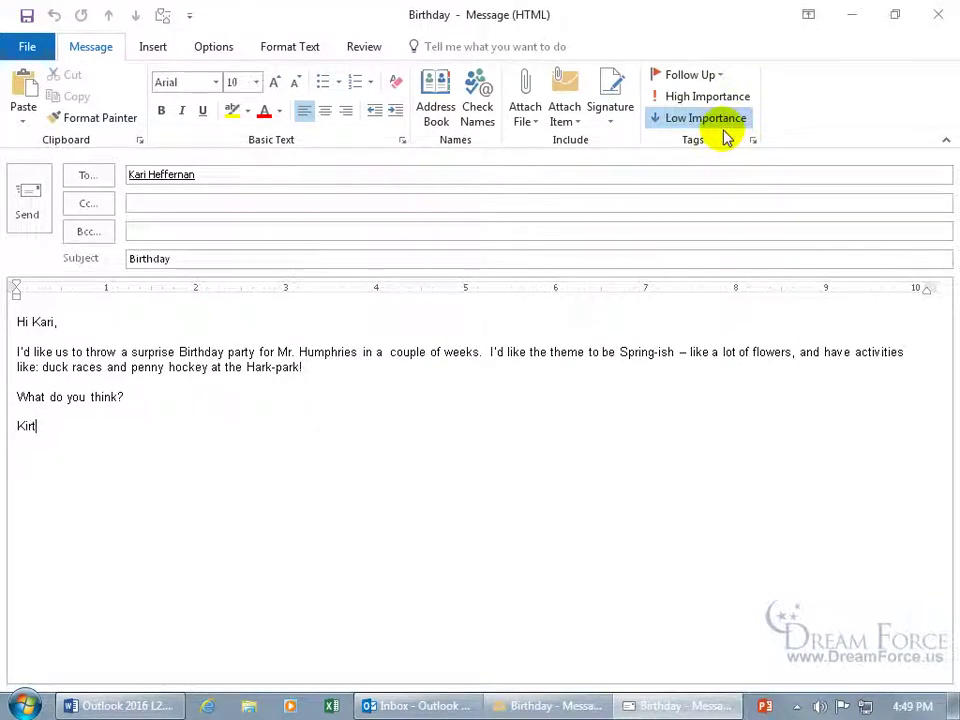
Set the Birthday email's Importance to High in More Options, then send it.
{"action": "left_click", "coordinate": [222, 50]}
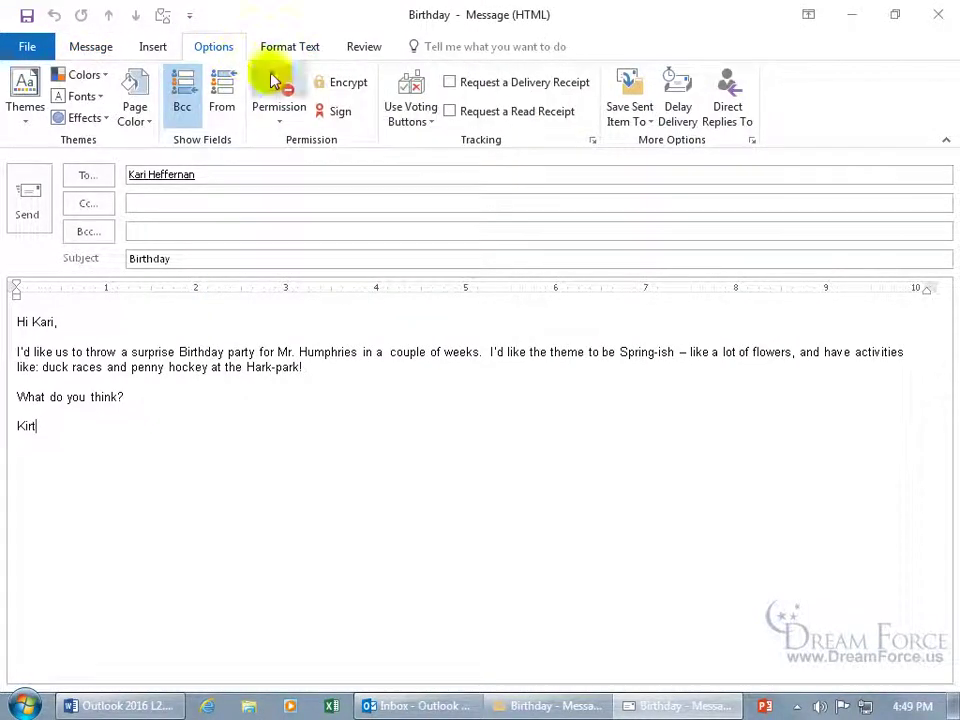
{"action": "left_click", "coordinate": [752, 142]}
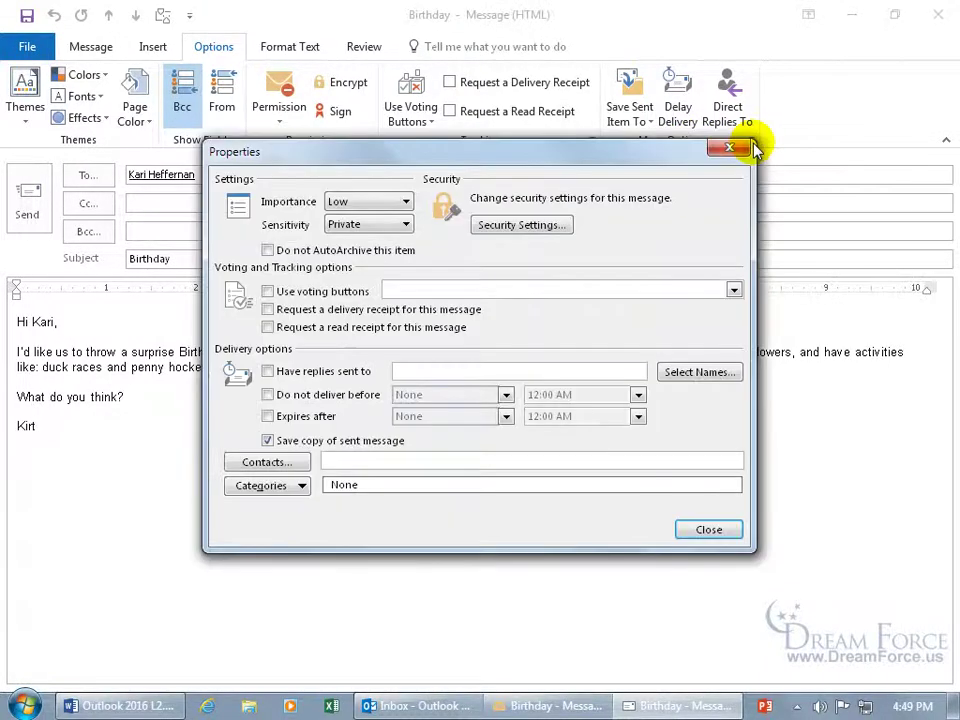
{"action": "left_click", "coordinate": [398, 200]}
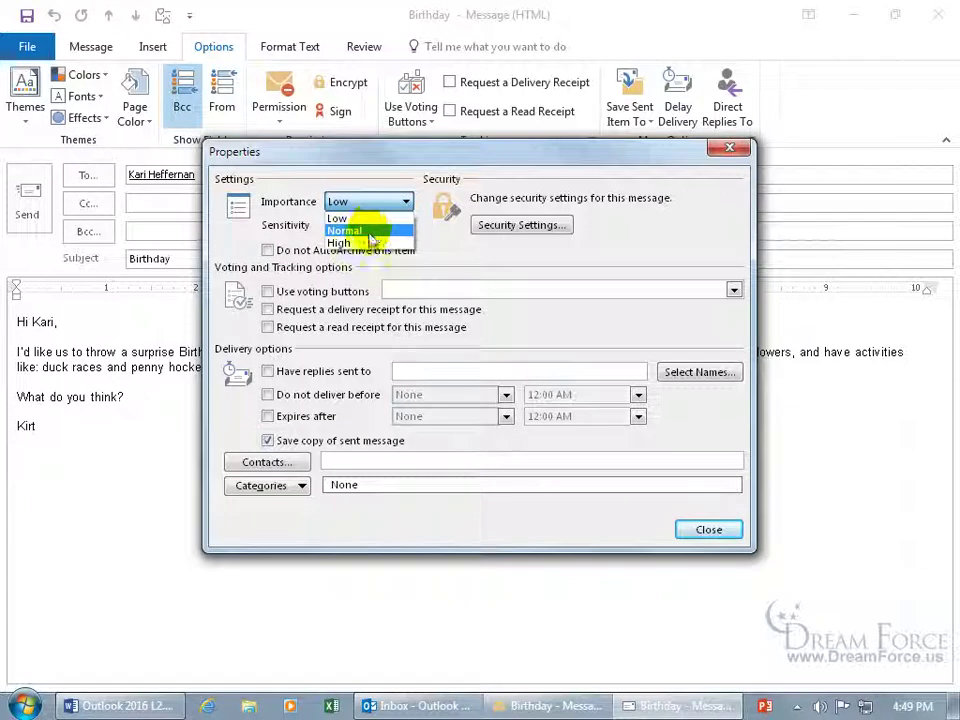
{"action": "left_click", "coordinate": [369, 242]}
{"action": "left_click", "coordinate": [728, 527]}
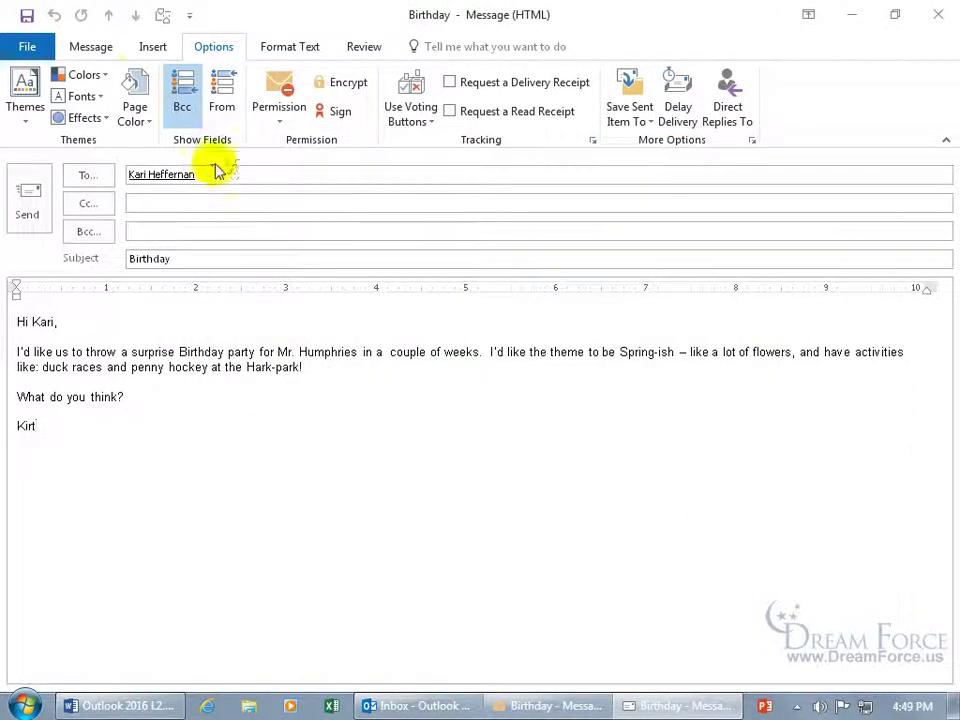
{"action": "left_click", "coordinate": [88, 47]}
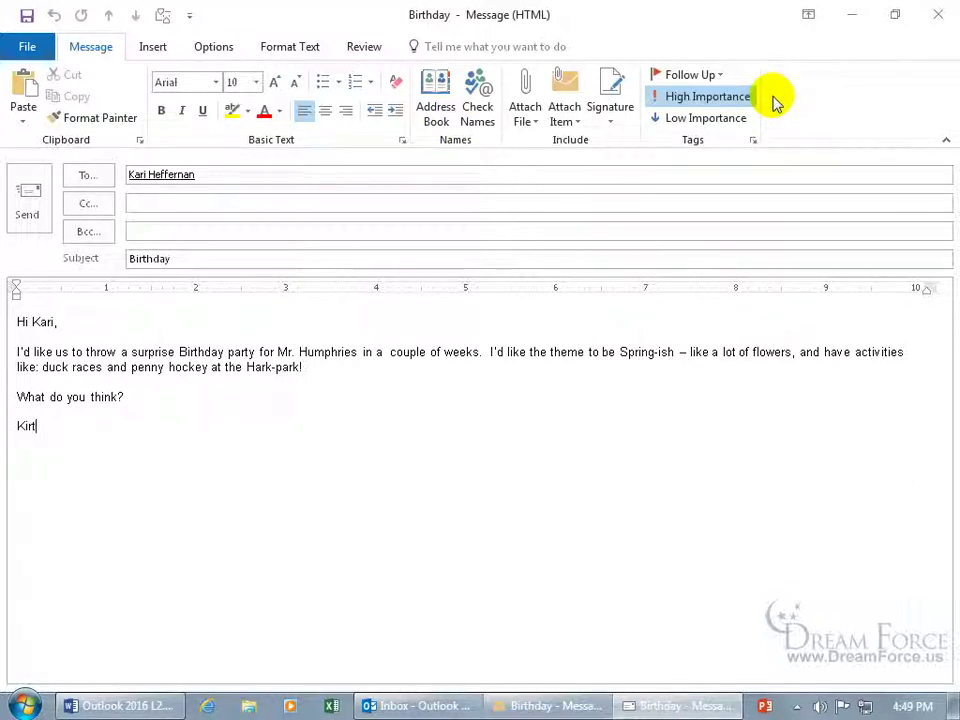
{"action": "left_click", "coordinate": [32, 205]}
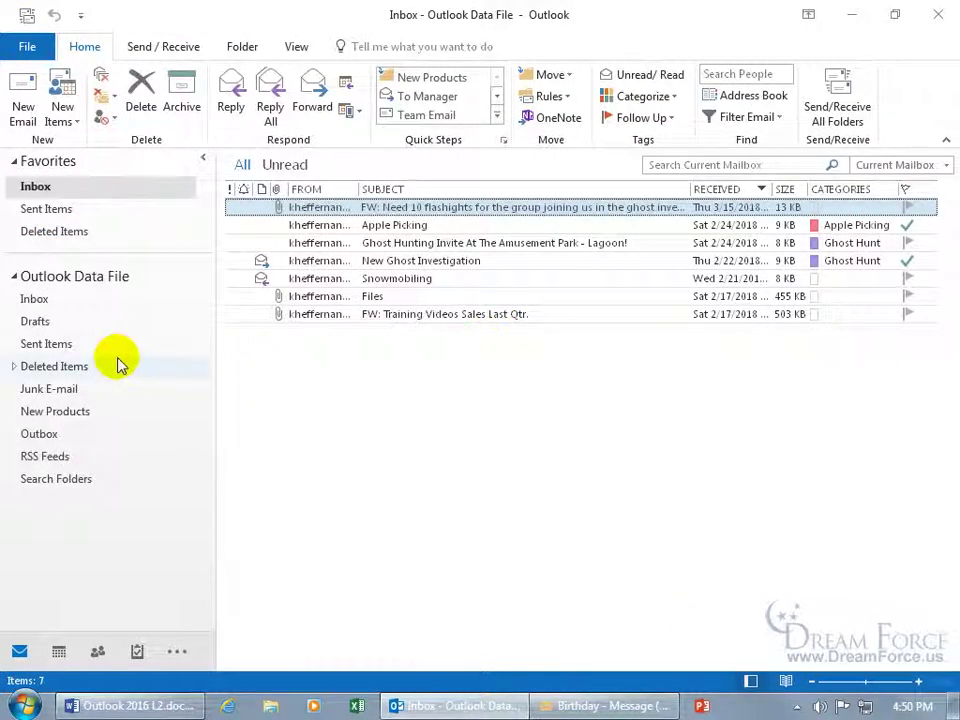
{"action": "left_click", "coordinate": [66, 345]}
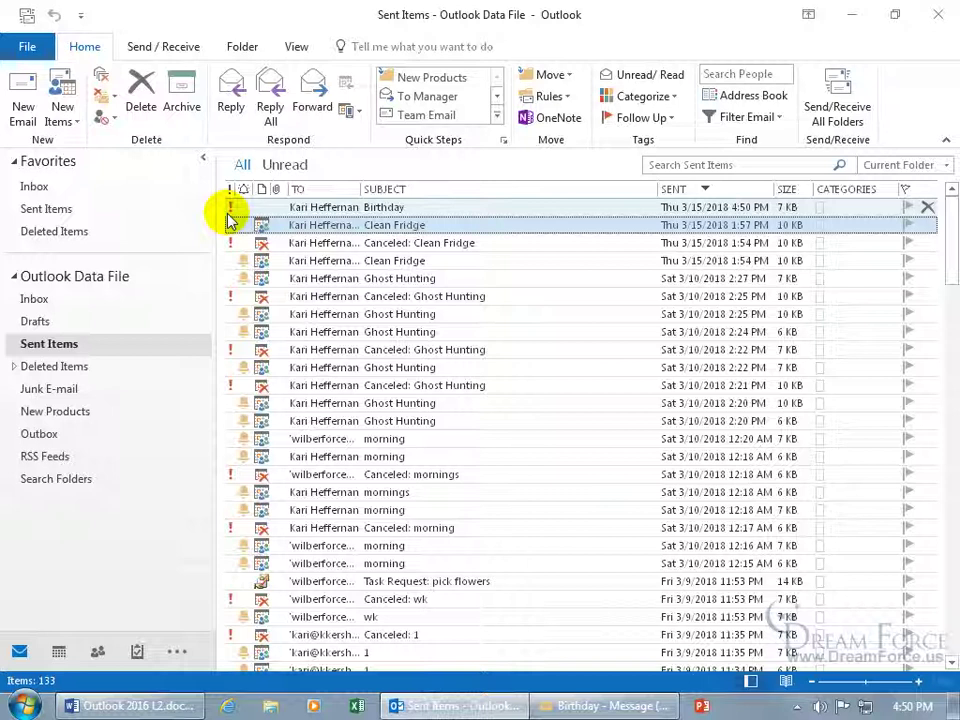
{"action": "double_click", "coordinate": [321, 207]}
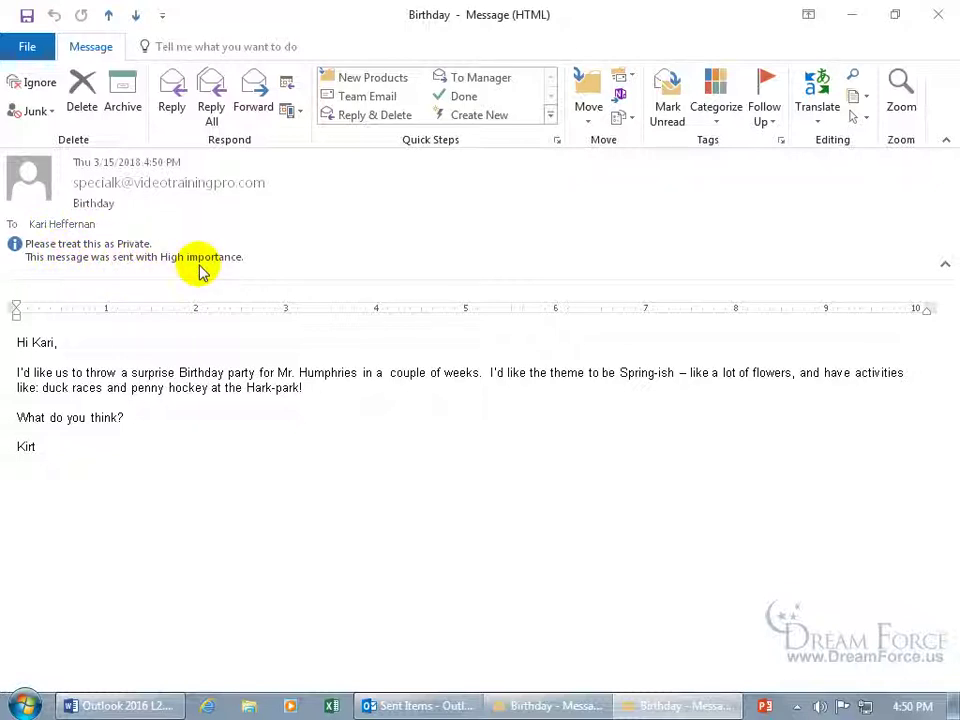
{"action": "left_click", "coordinate": [937, 14]}
{"action": "left_click", "coordinate": [55, 188]}
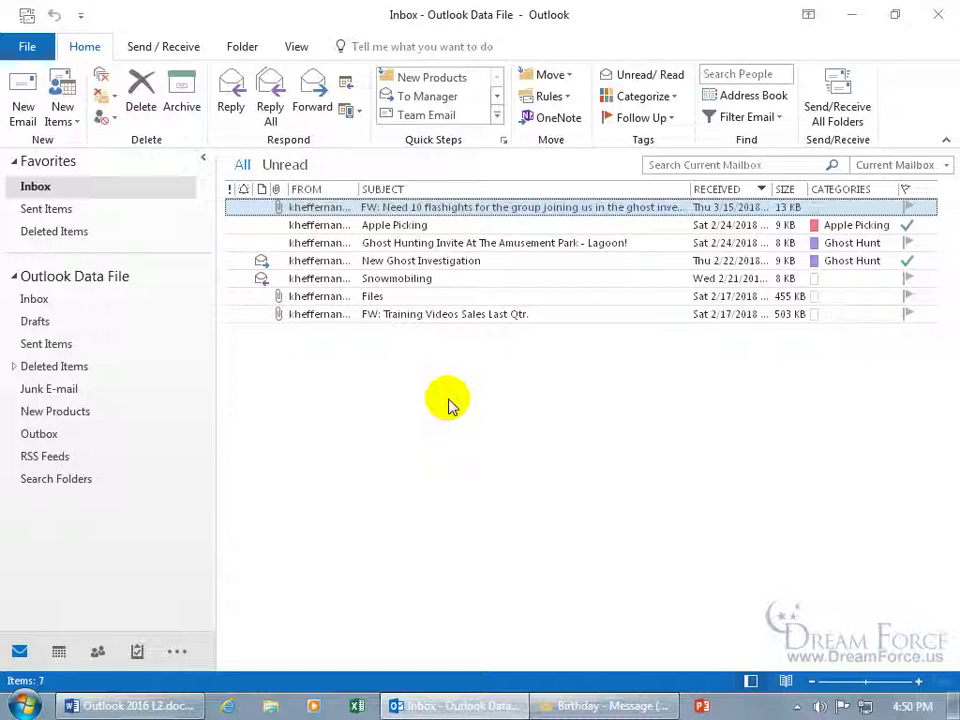
Send/Receive All Folders, then open the Haunted House Investigation message from the Inbox.
{"action": "left_click", "coordinate": [833, 100]}
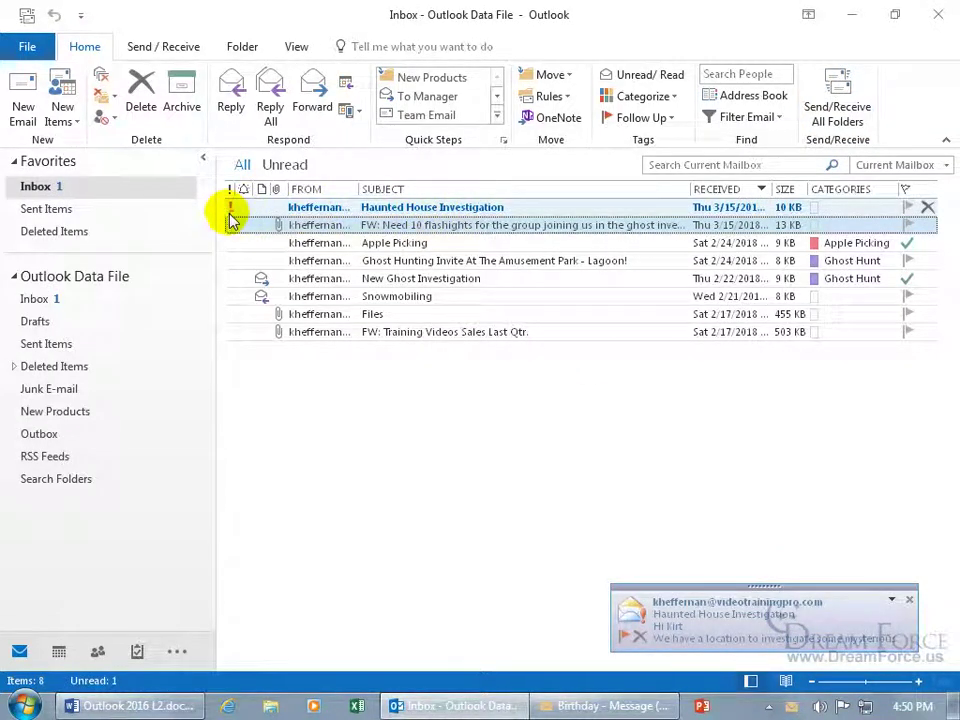
{"action": "double_click", "coordinate": [312, 208]}
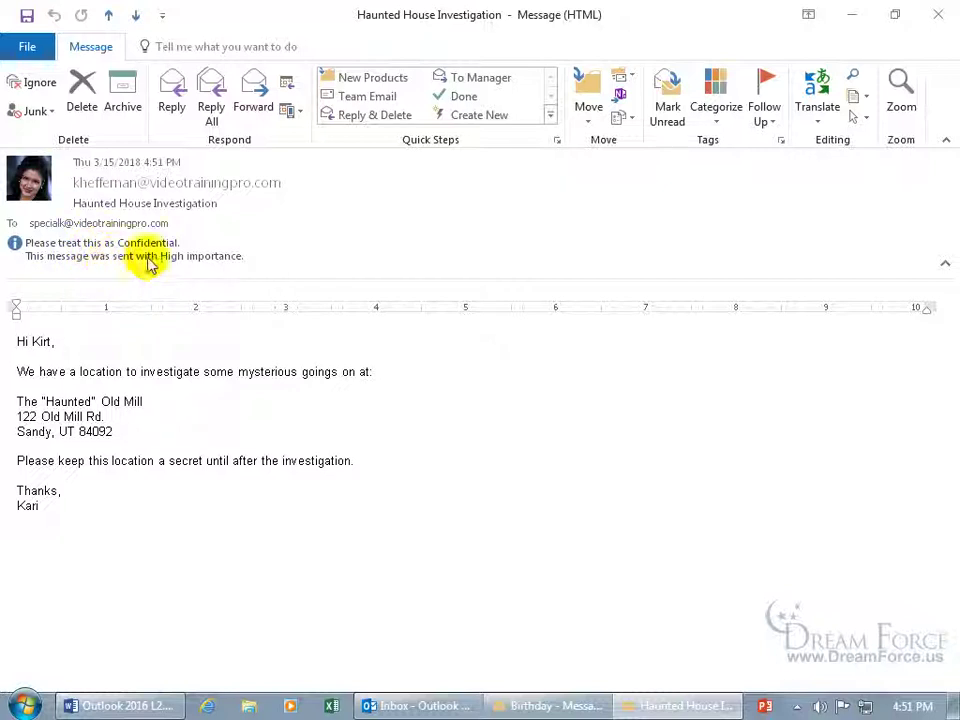
Set the Haunted House Investigation message's Importance to Low, then close it and save changes.
{"action": "left_click", "coordinate": [781, 141]}
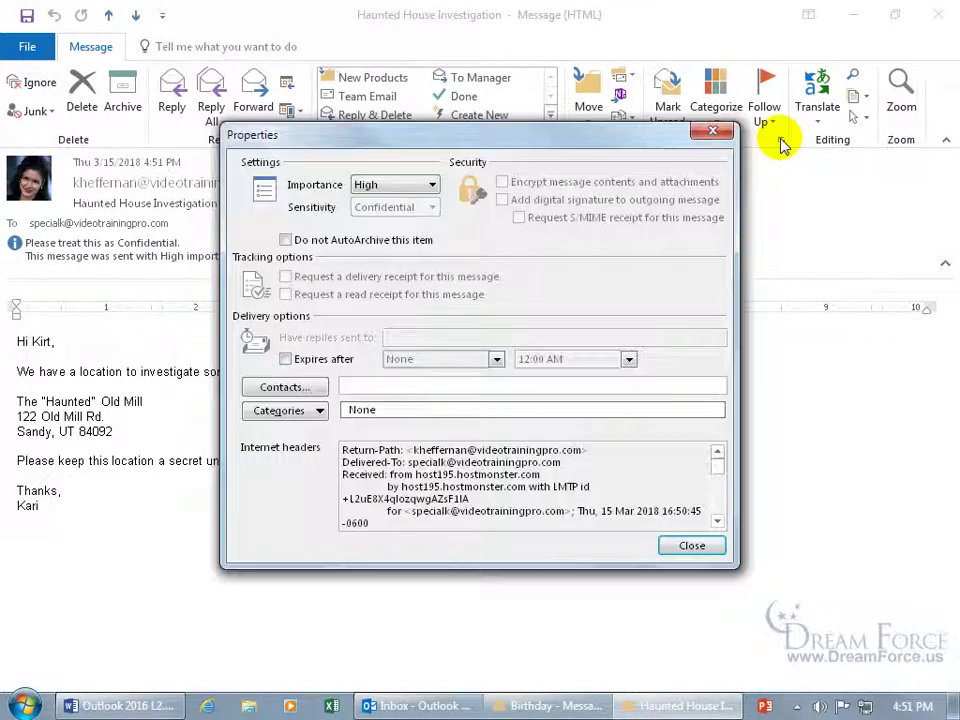
{"action": "left_click", "coordinate": [400, 185]}
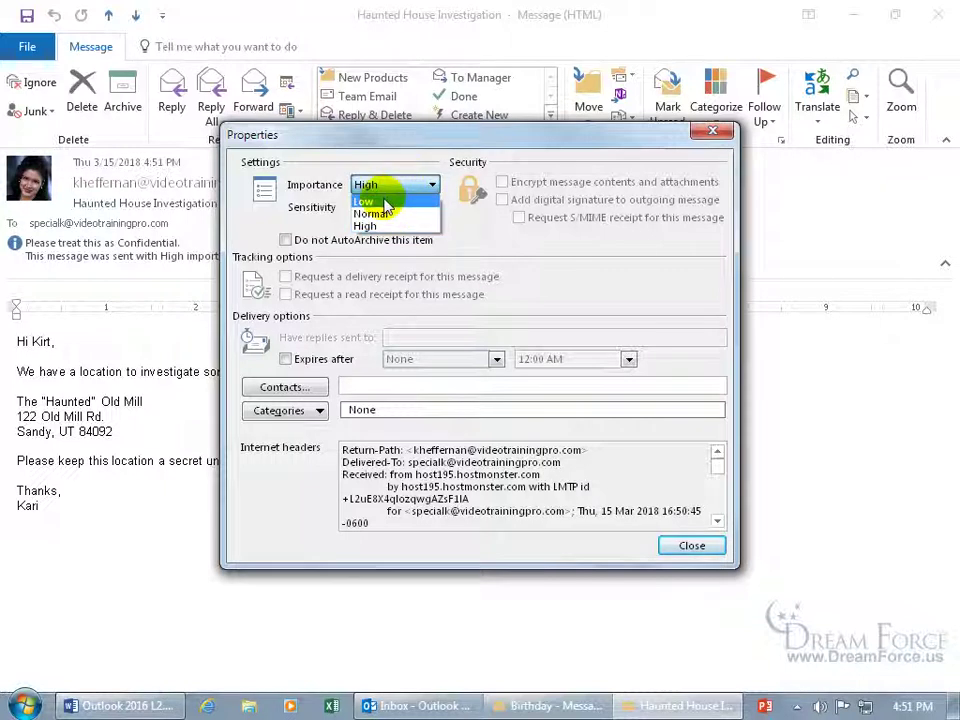
{"action": "left_click", "coordinate": [386, 203]}
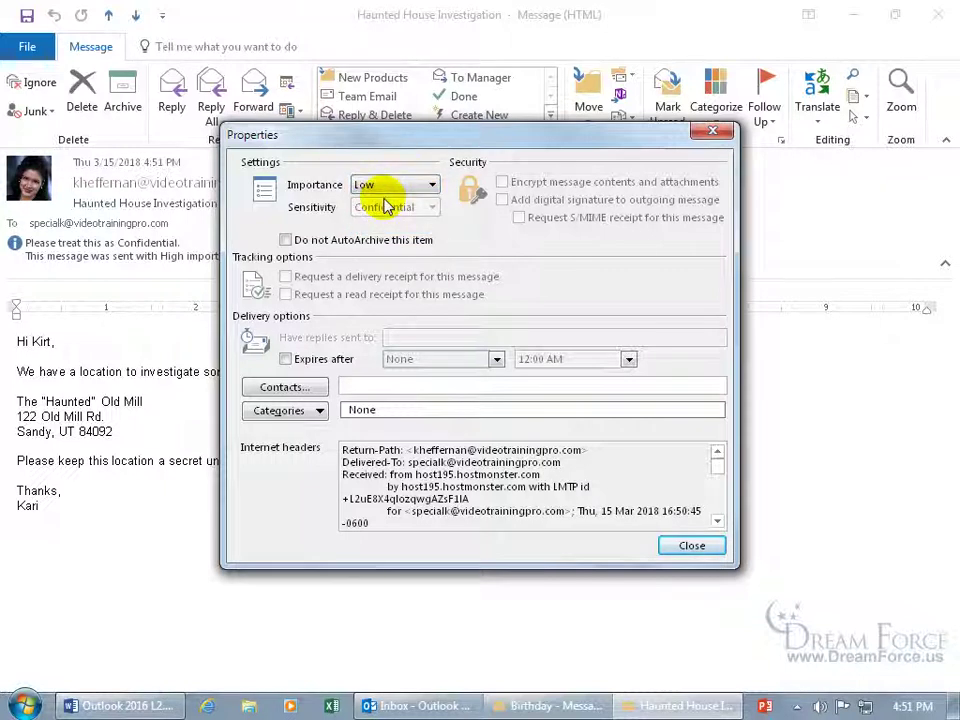
{"action": "left_click", "coordinate": [691, 545]}
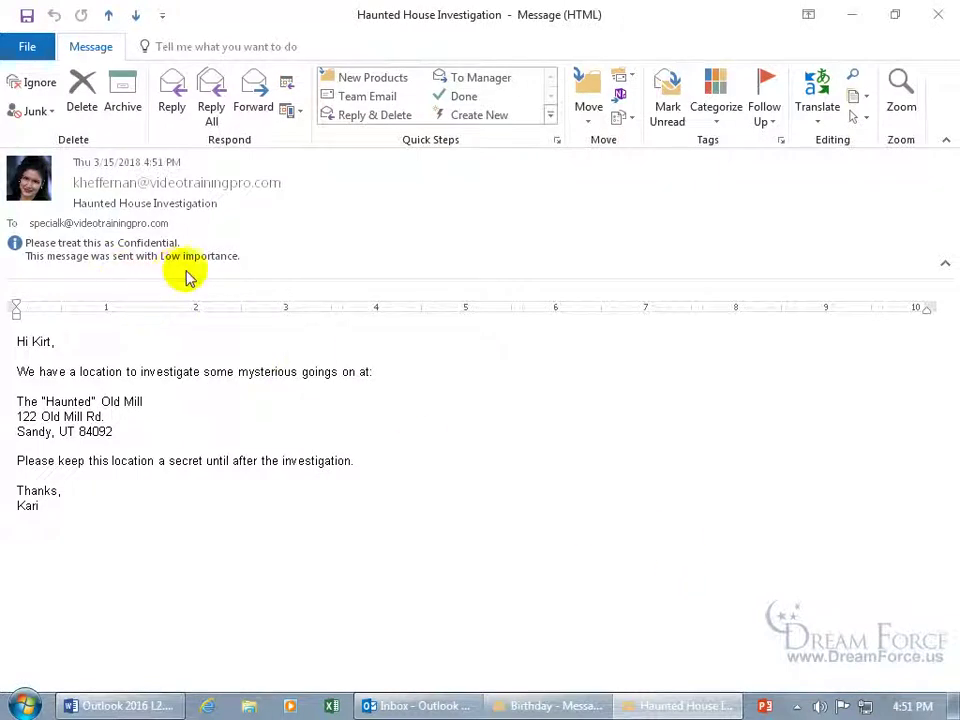
{"action": "left_click", "coordinate": [938, 14]}
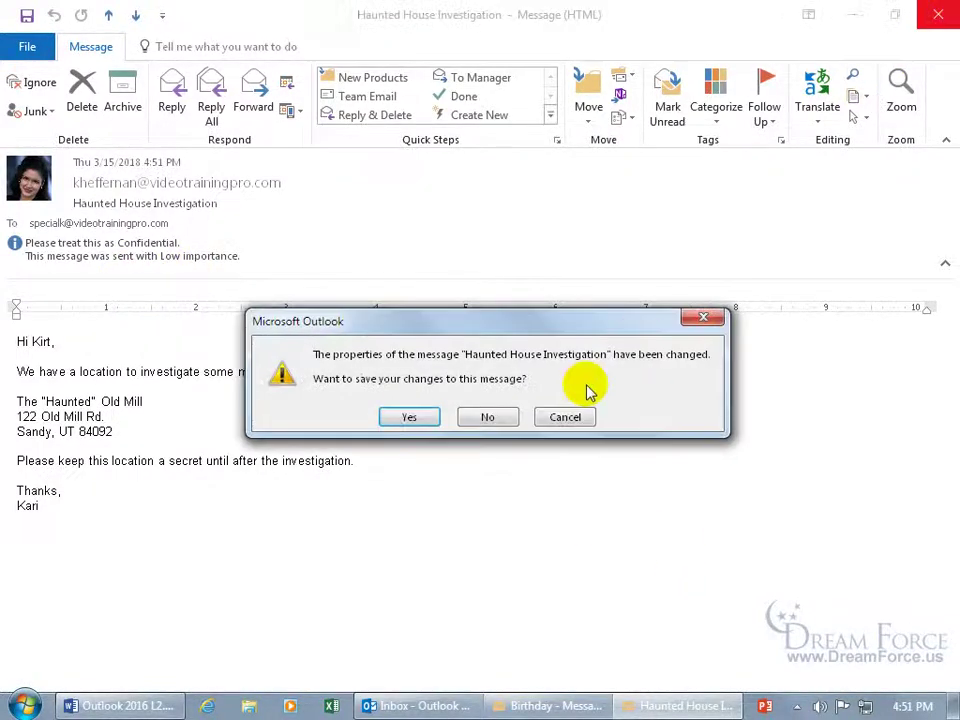
{"action": "left_click", "coordinate": [405, 416]}
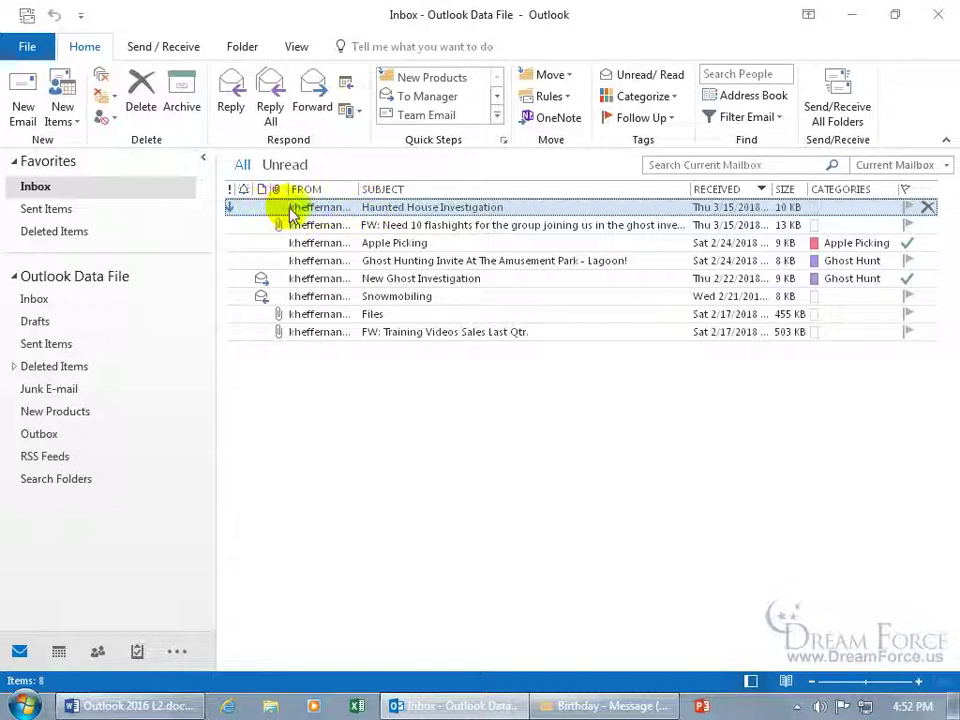
Forward the Haunted House message, mark it High, then set Sensitivity and Importance to Normal.
{"action": "left_click", "coordinate": [313, 110]}
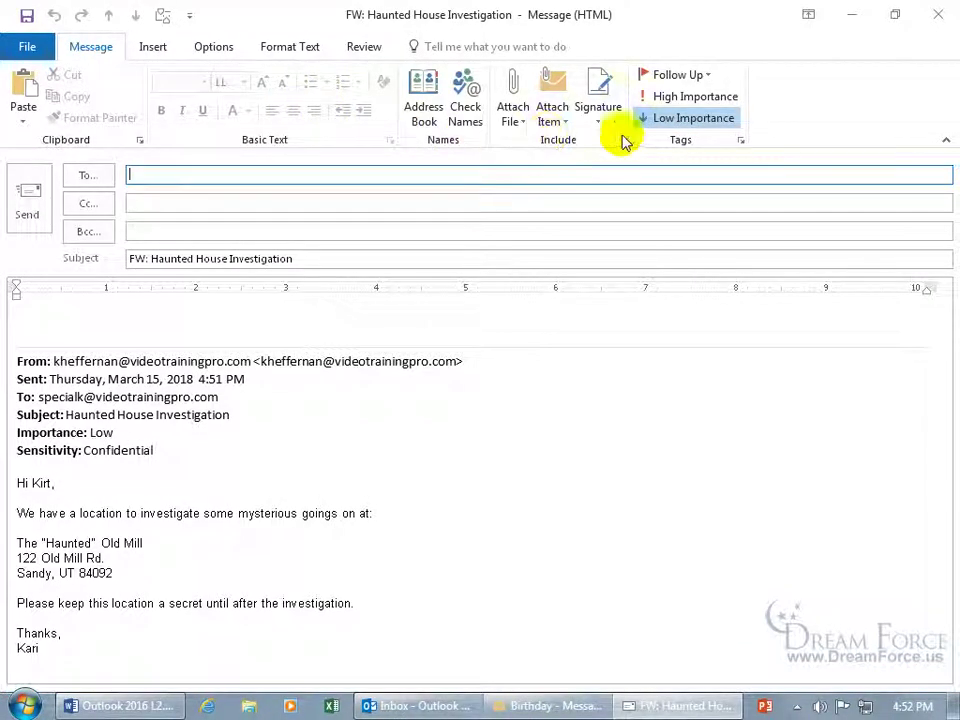
{"action": "left_click", "coordinate": [700, 97]}
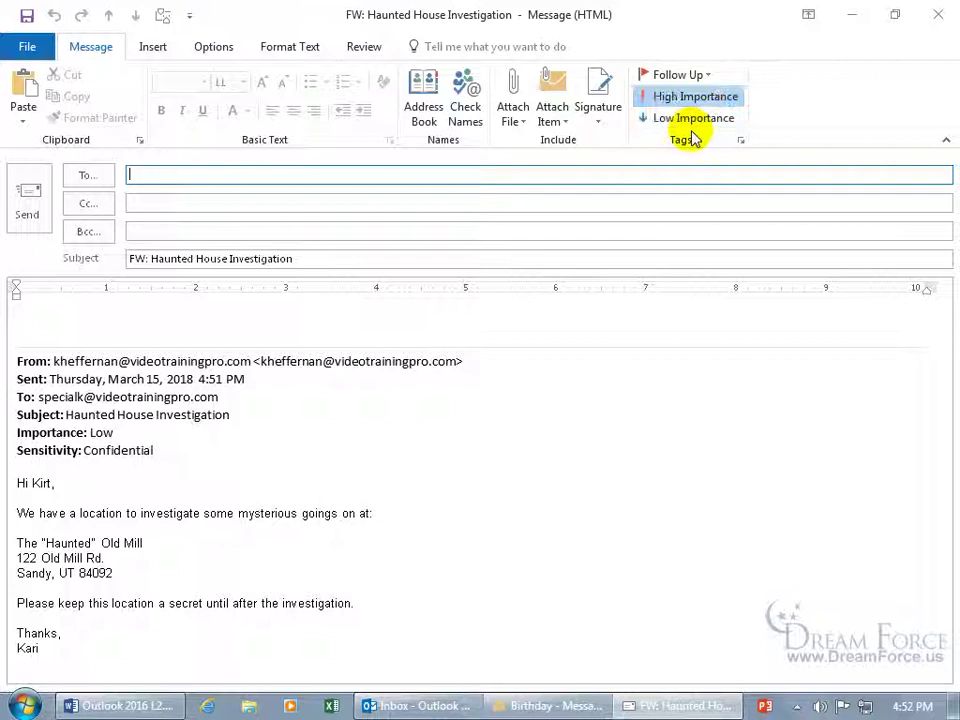
{"action": "left_click", "coordinate": [741, 141]}
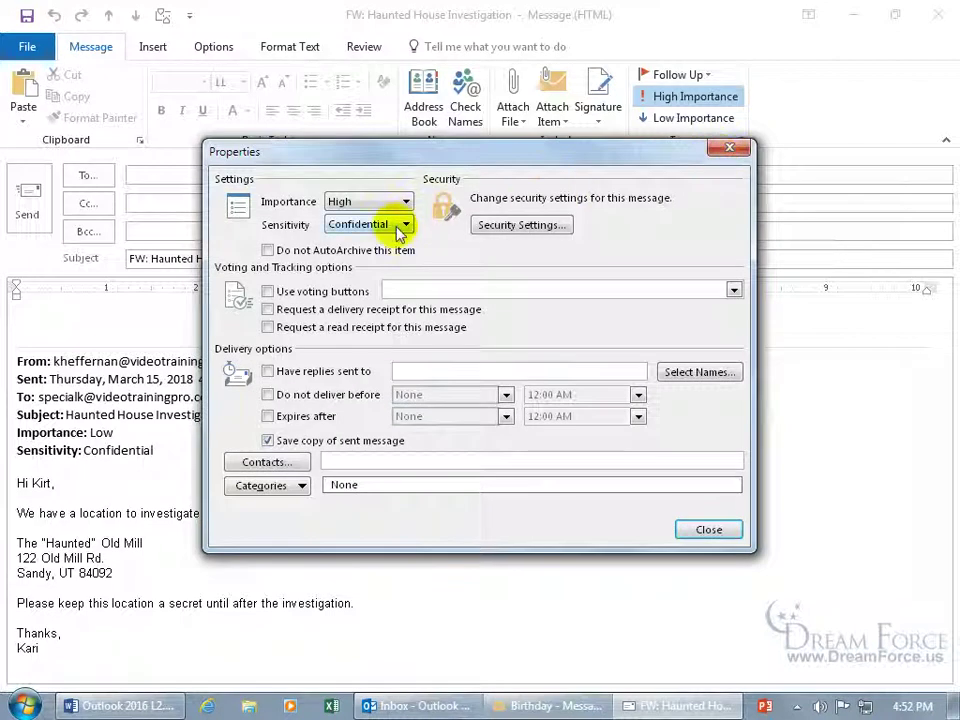
{"action": "left_click", "coordinate": [401, 226]}
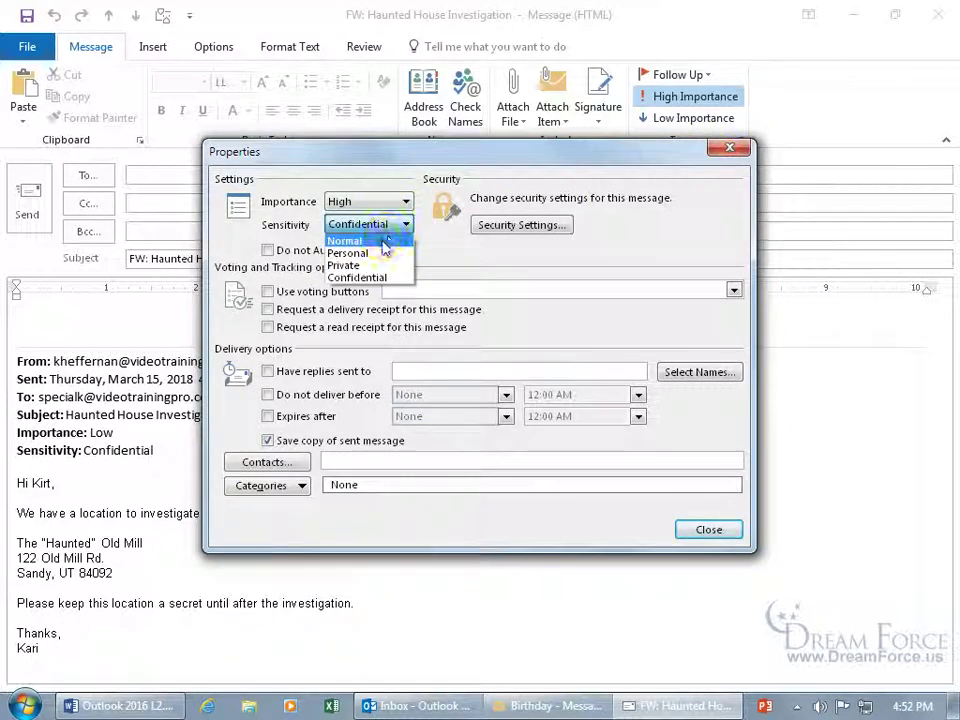
{"action": "left_click", "coordinate": [376, 241]}
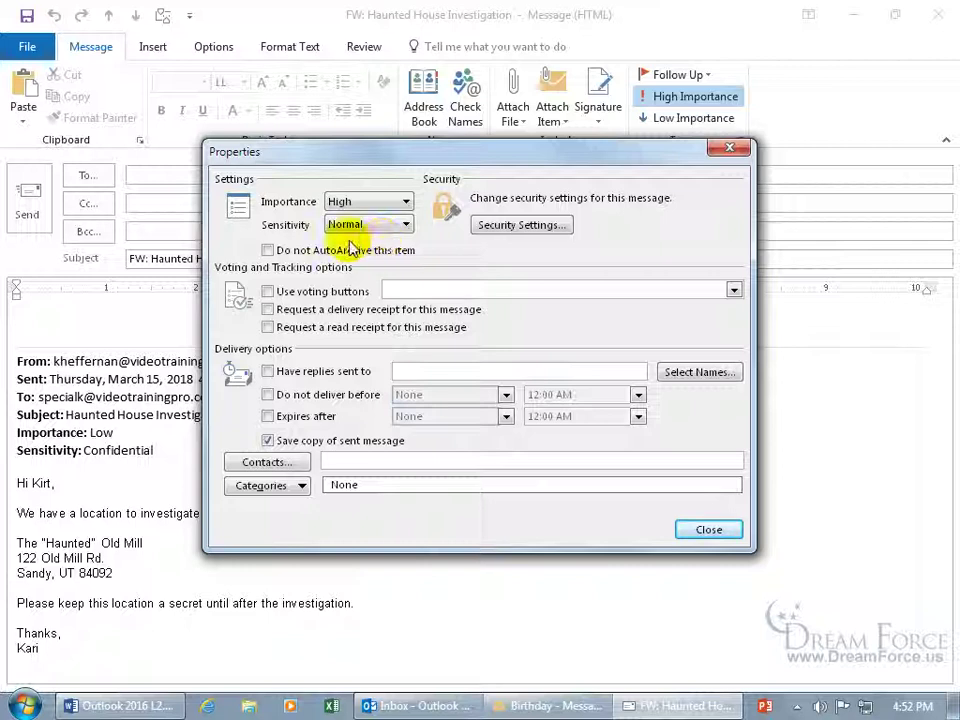
{"action": "left_click", "coordinate": [366, 224]}
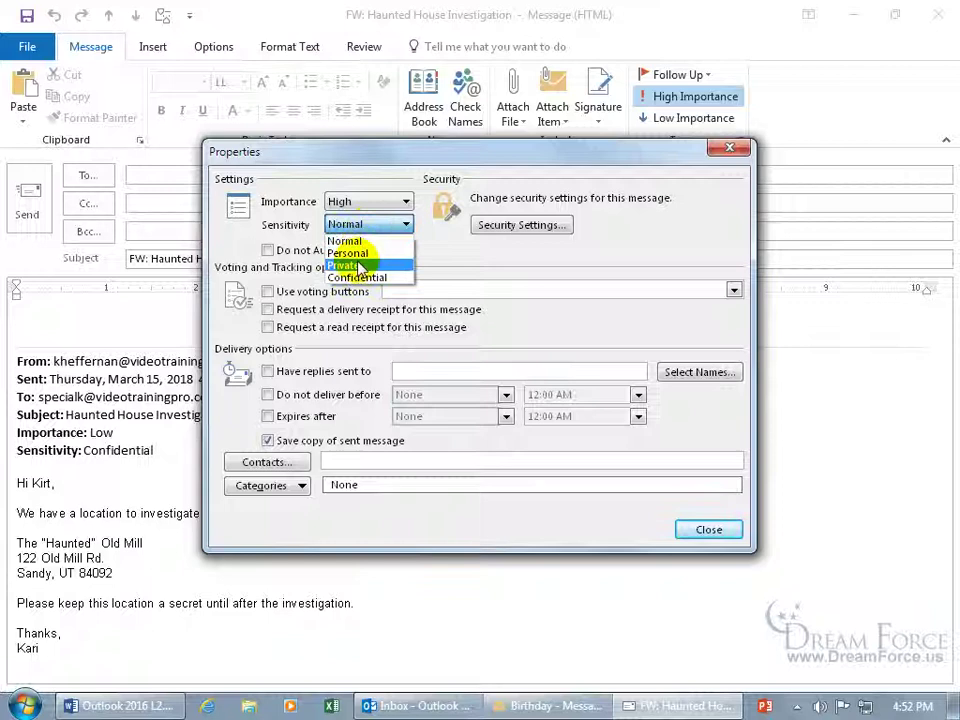
{"action": "left_click", "coordinate": [302, 227]}
{"action": "left_click", "coordinate": [398, 206]}
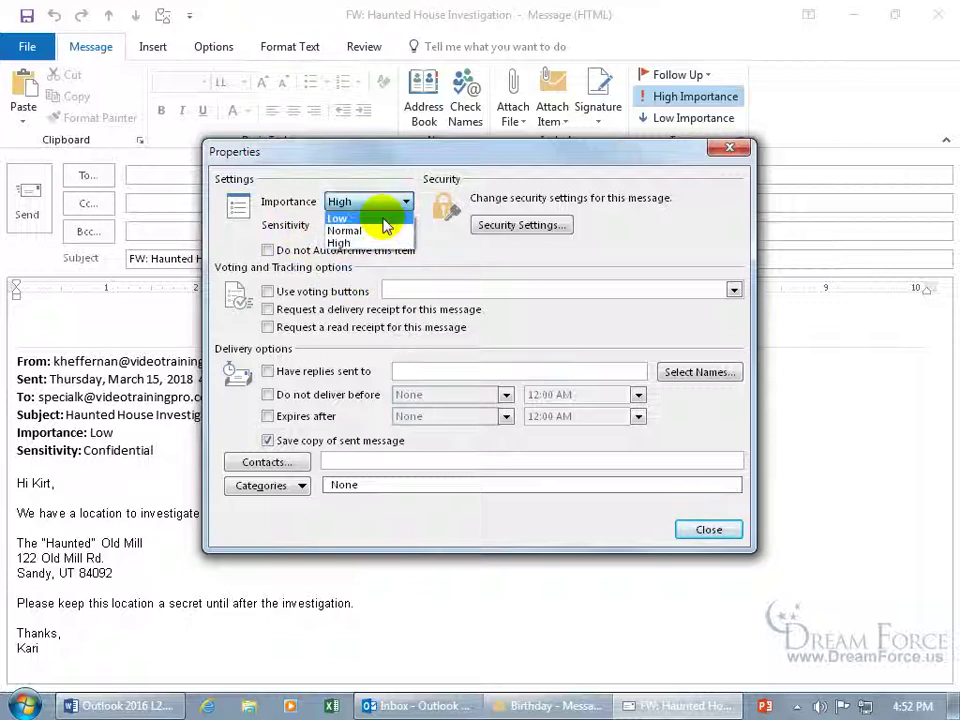
{"action": "left_click", "coordinate": [379, 227]}
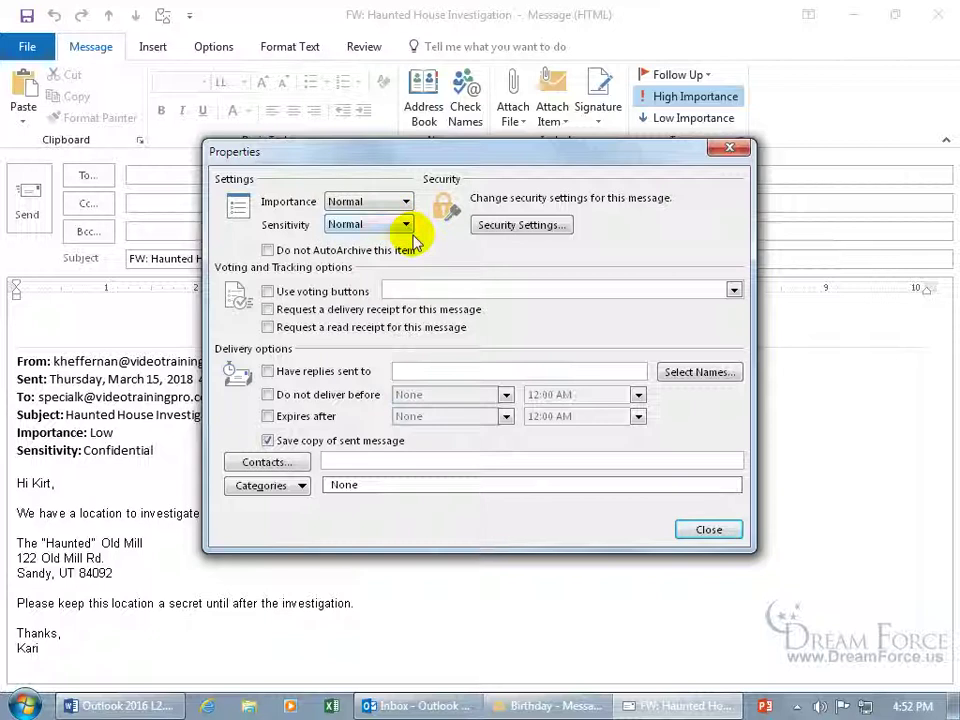